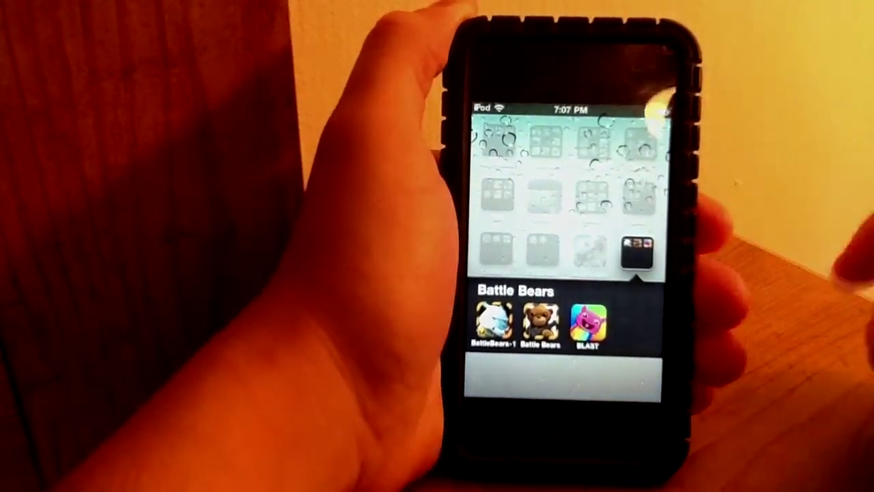
# Step: Launch Battle Bears Blast from the BLAST icon in the Battle Bears home-screen folder
pyautogui.click(587, 321)
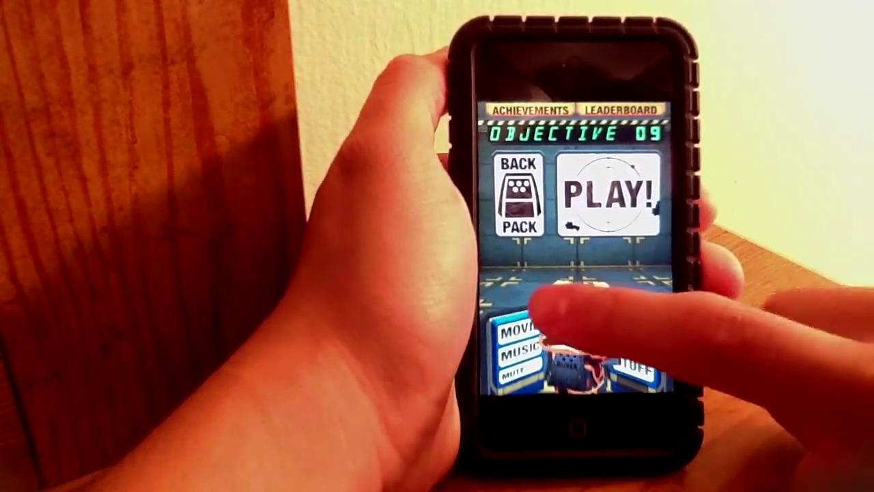
pyautogui.click(516, 332)
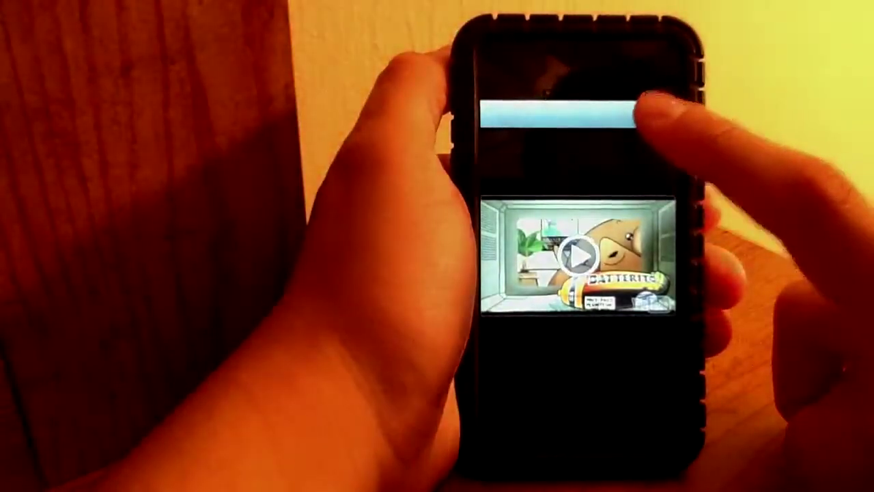
pyautogui.click(654, 114)
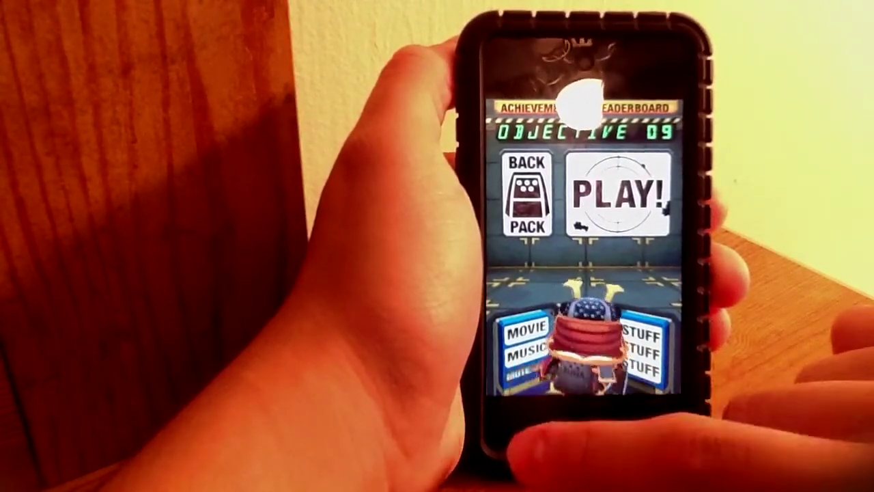
# Step: Dress the bear in the red and black outfit with kabuto helmet, then rotate it to view its back
pyautogui.click(522, 195)
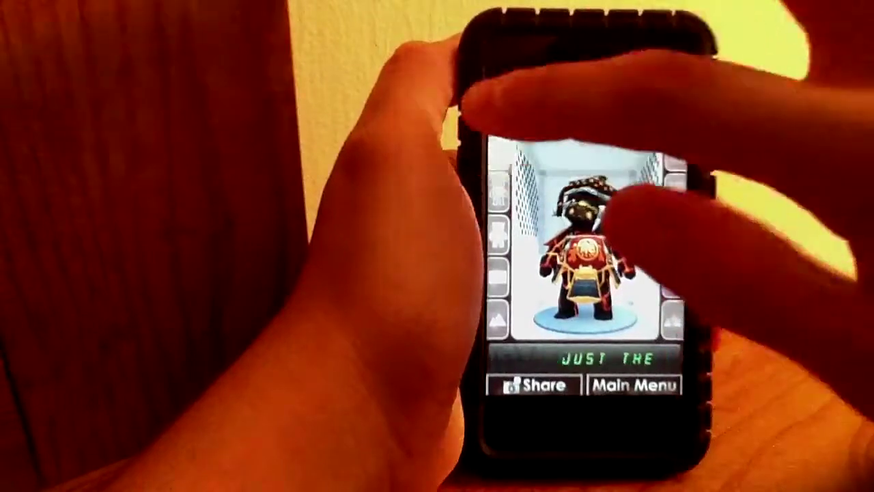
pyautogui.click(577, 195)
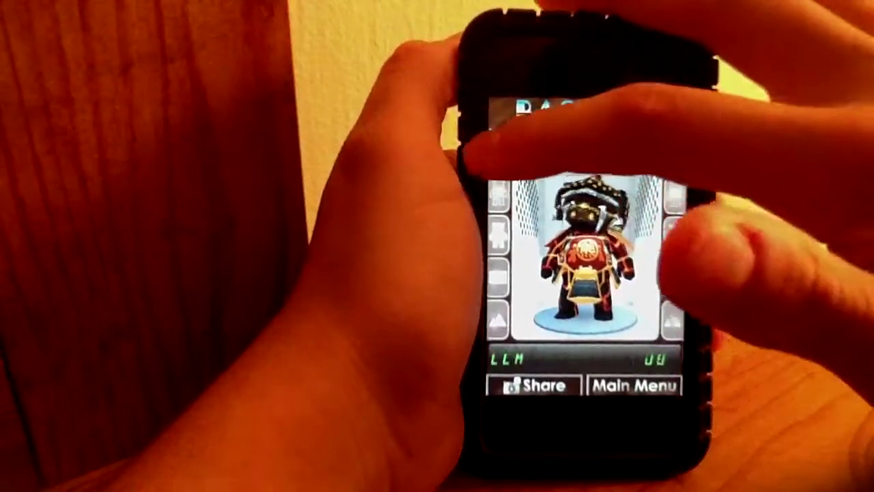
pyautogui.click(499, 154)
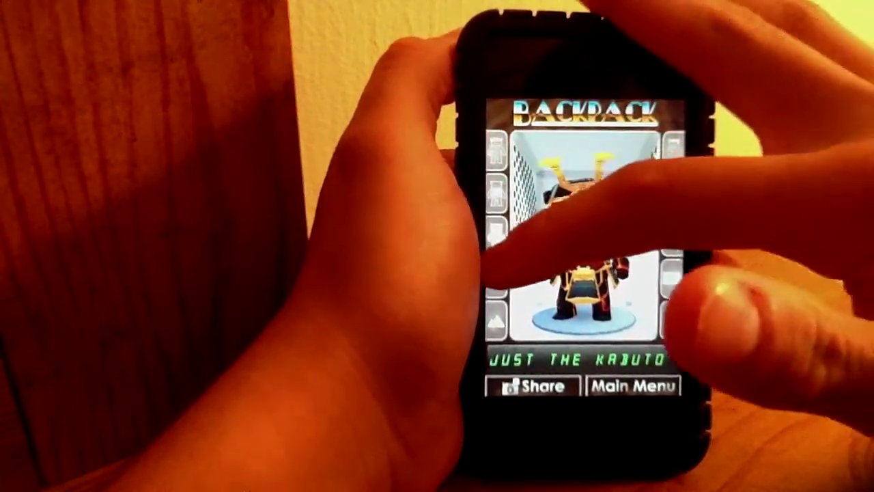
pyautogui.click(499, 199)
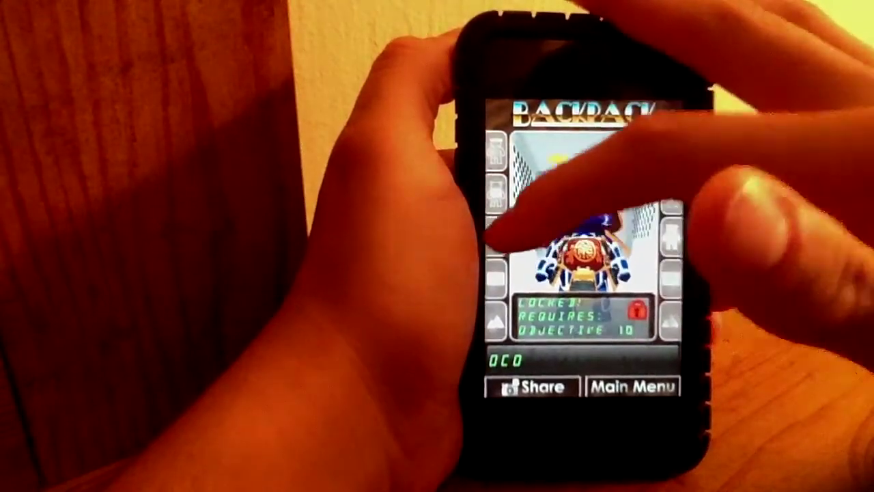
pyautogui.click(498, 198)
pyautogui.moveTo(529, 178)
pyautogui.mouseDown()
pyautogui.moveTo(499, 243)
pyautogui.moveTo(560, 205)
pyautogui.mouseUp()
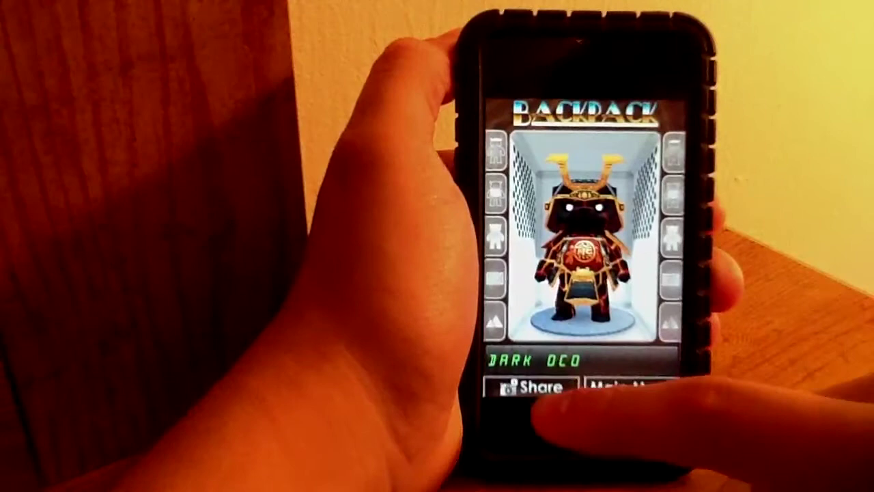
# Step: Save a screenshot of the Dark Oco bear to the photo album
pyautogui.click(533, 386)
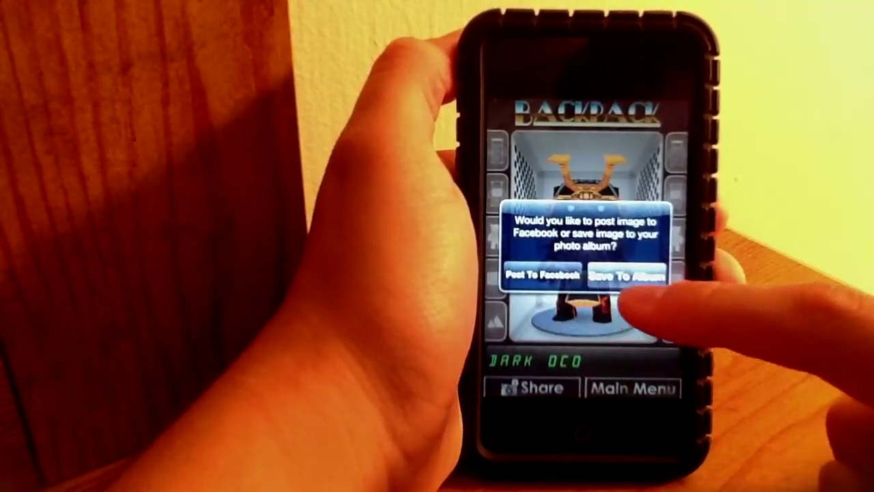
pyautogui.click(625, 274)
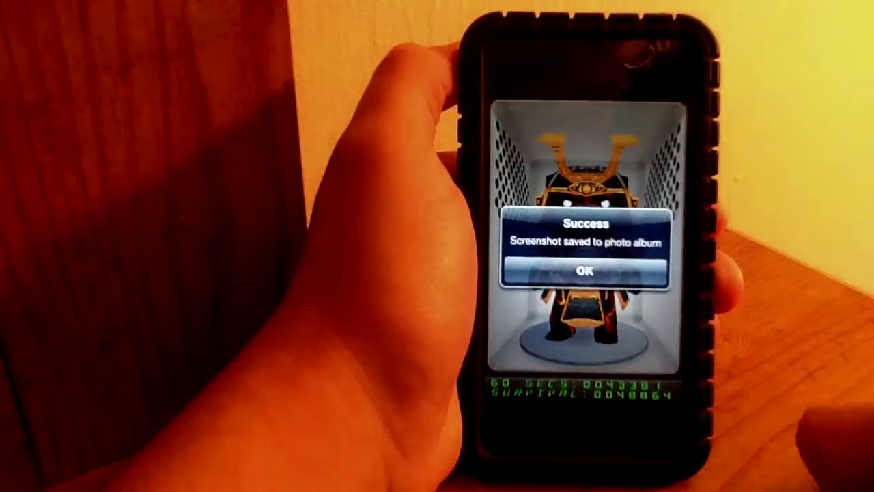
pyautogui.click(582, 267)
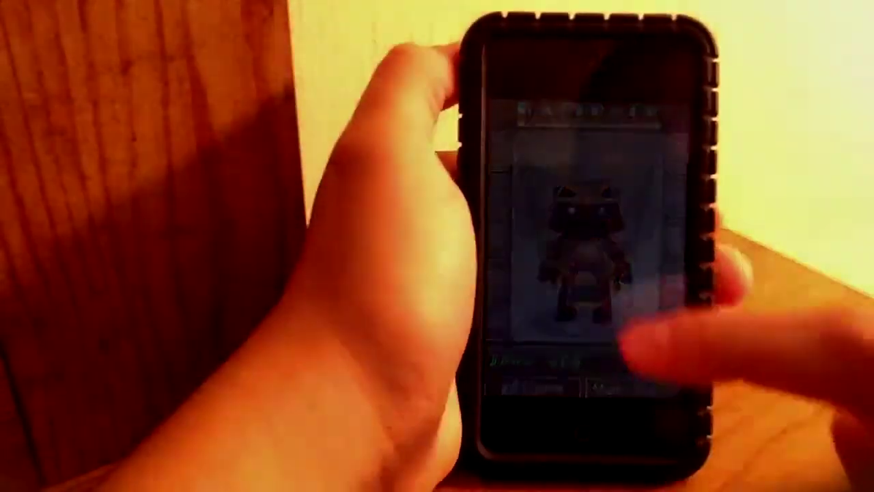
# Step: Leave the Backpack for the main menu and bring up the game mode choices
pyautogui.click(634, 388)
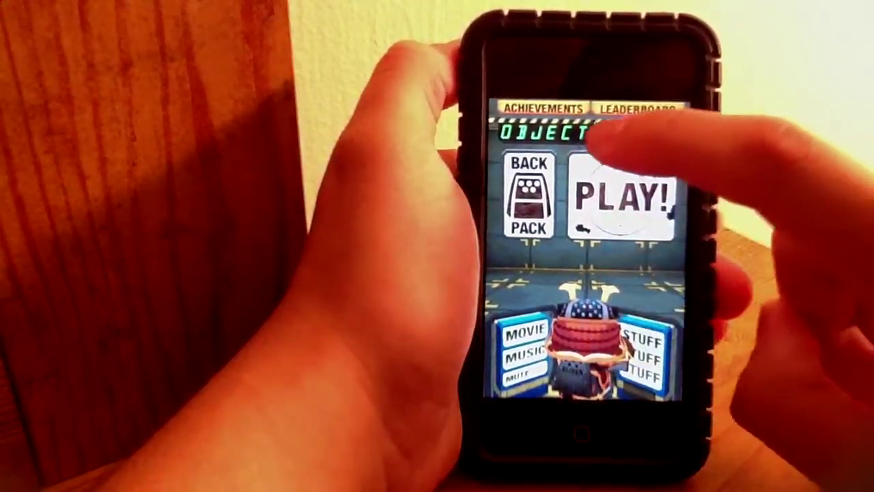
pyautogui.click(596, 133)
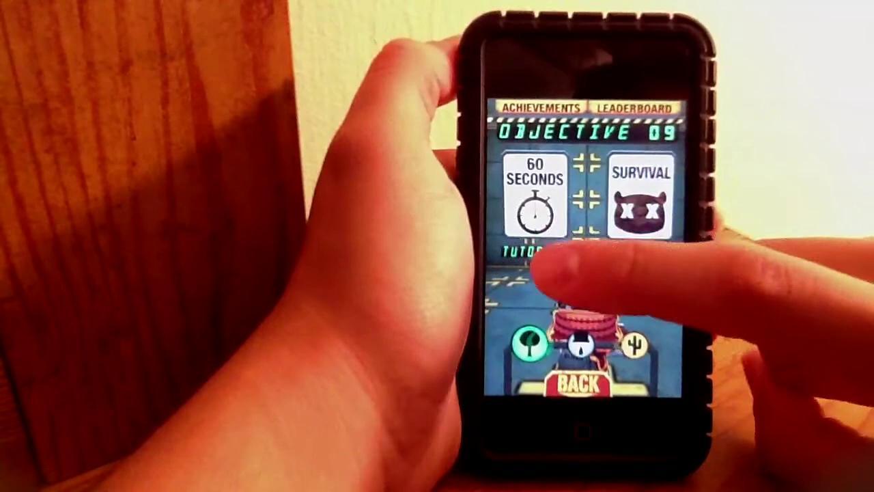
# Step: Play a round through the aiming tutorial to Game Over, scoring 805
pyautogui.click(540, 253)
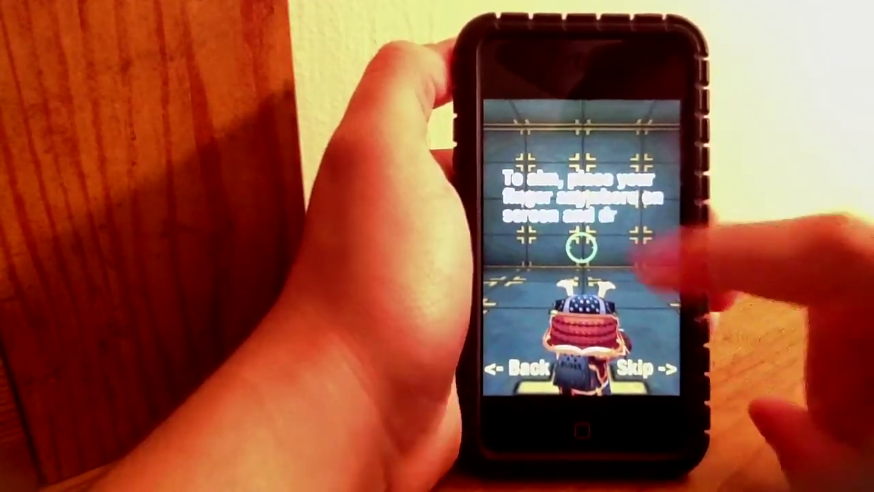
pyautogui.moveTo(588, 271); pyautogui.dragTo(594, 304)
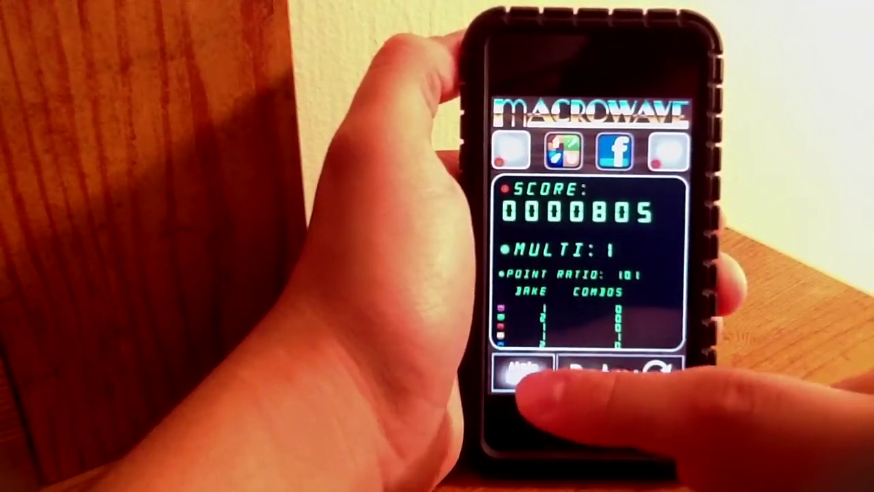
# Step: Go back to the main menu and start a round in the other game mode
pyautogui.click(523, 372)
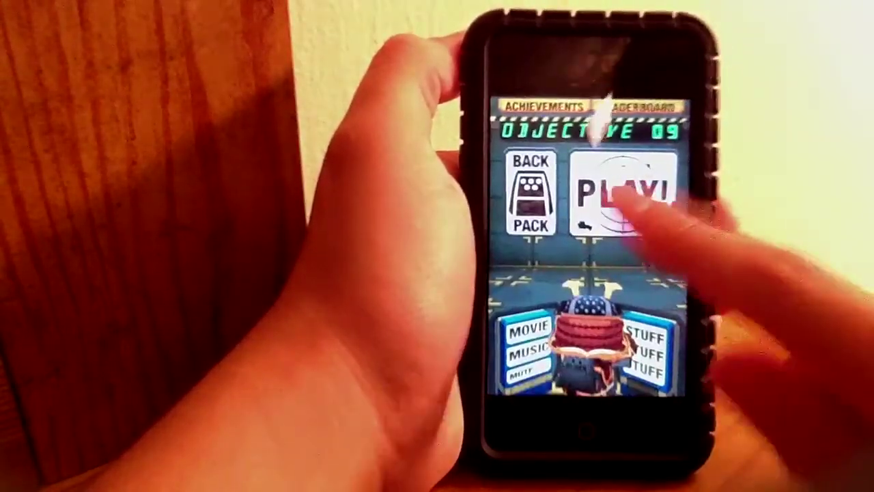
pyautogui.click(634, 195)
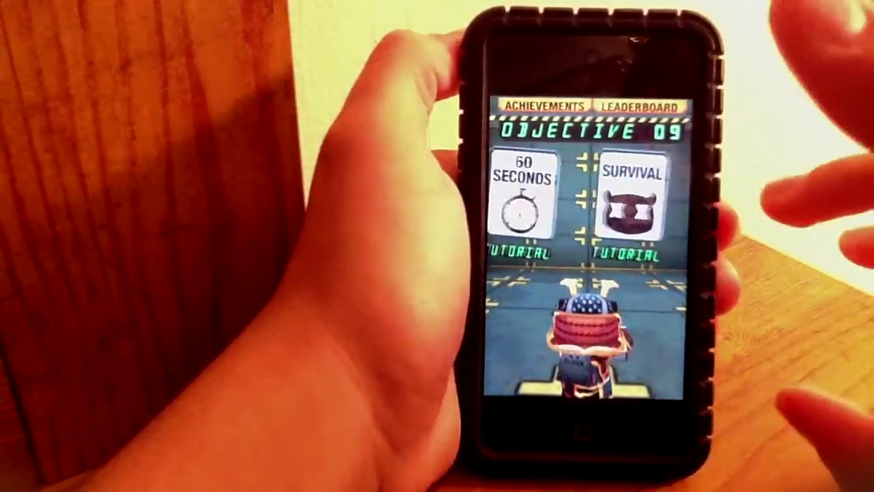
pyautogui.click(646, 198)
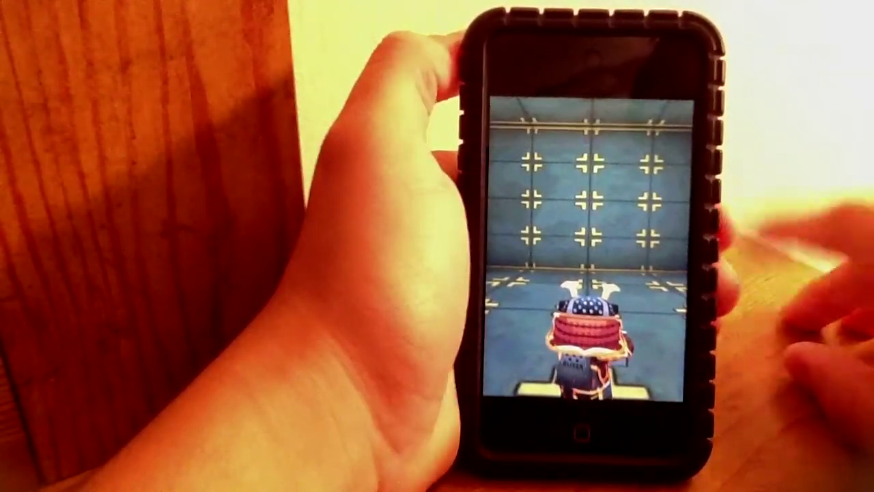